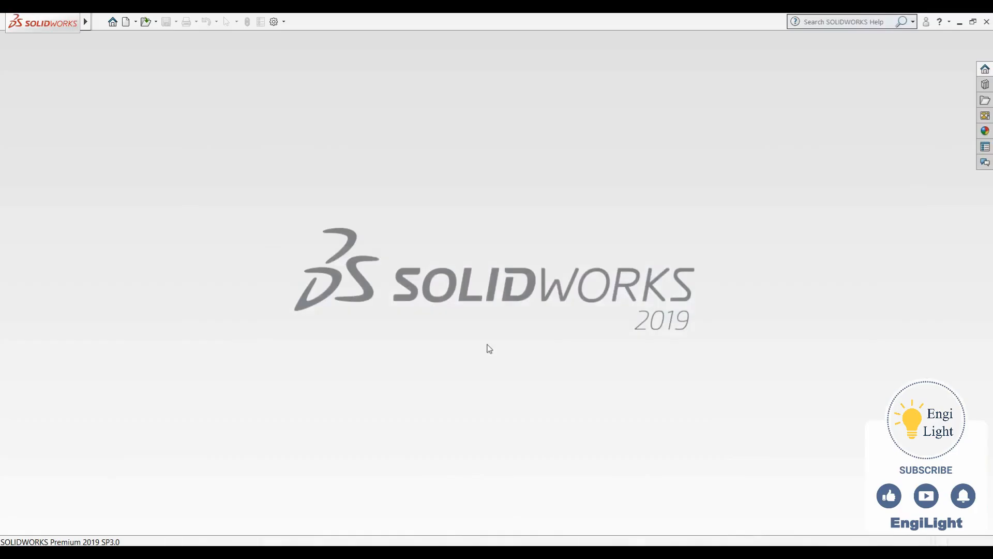
Create a new part and open a sketch on the Front Plane.
key("ctrl+n")
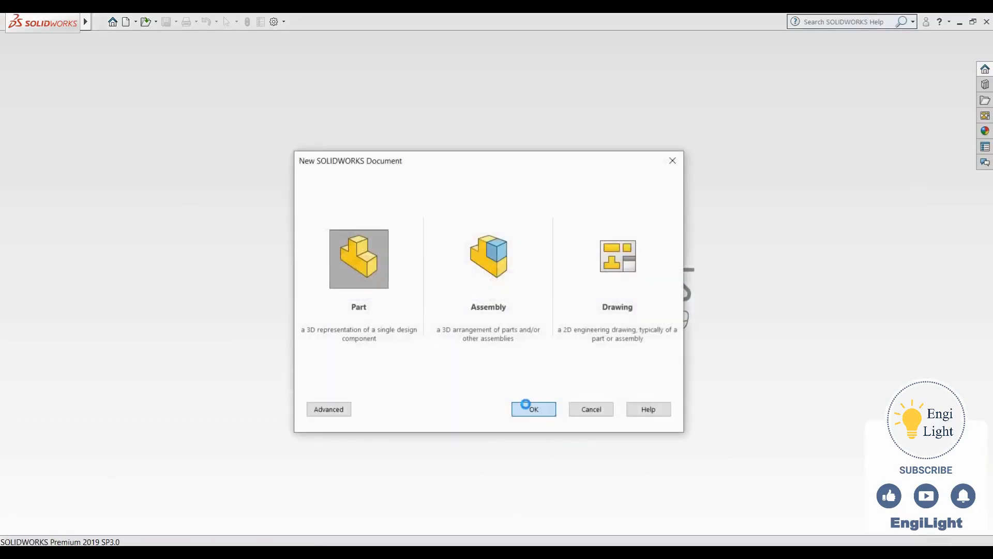
left_click(528, 407)
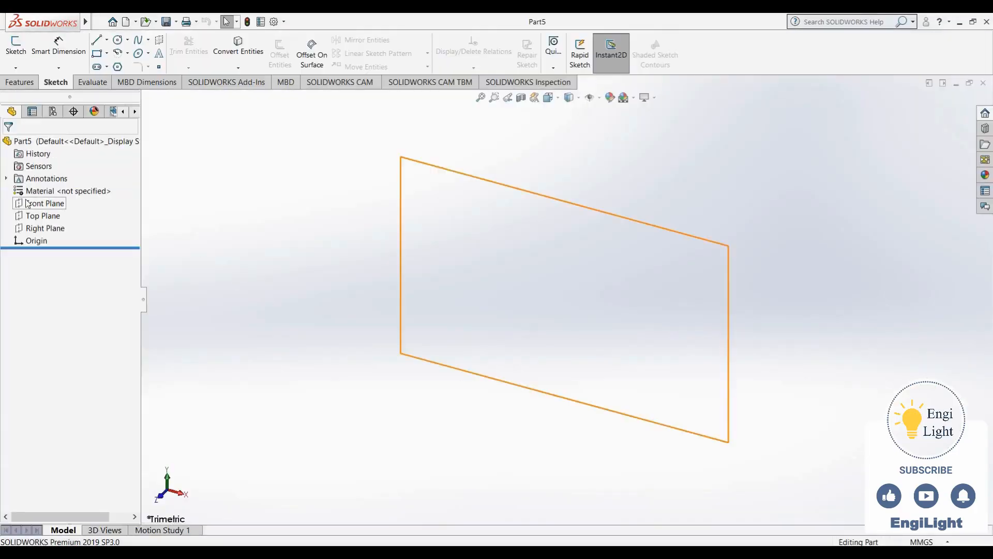
left_click(39, 203)
left_click(38, 192)
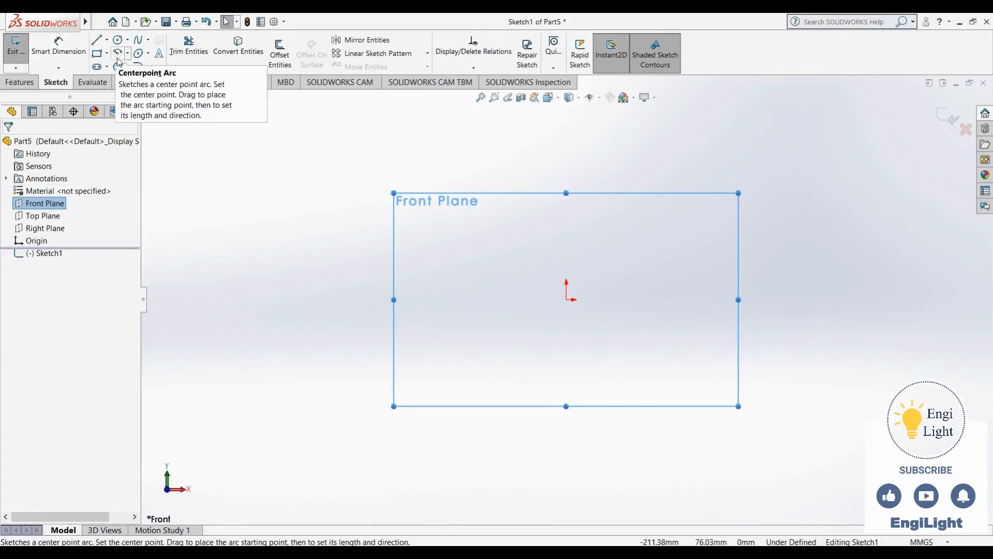
Sketch a center rectangle about 215 by 116 mm, centered on the origin.
left_click(98, 55)
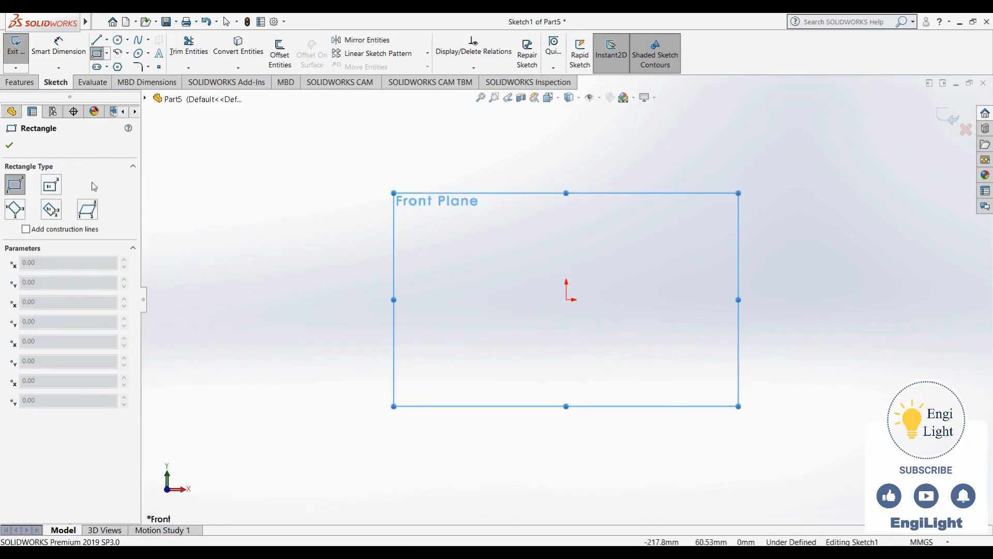
left_click(53, 187)
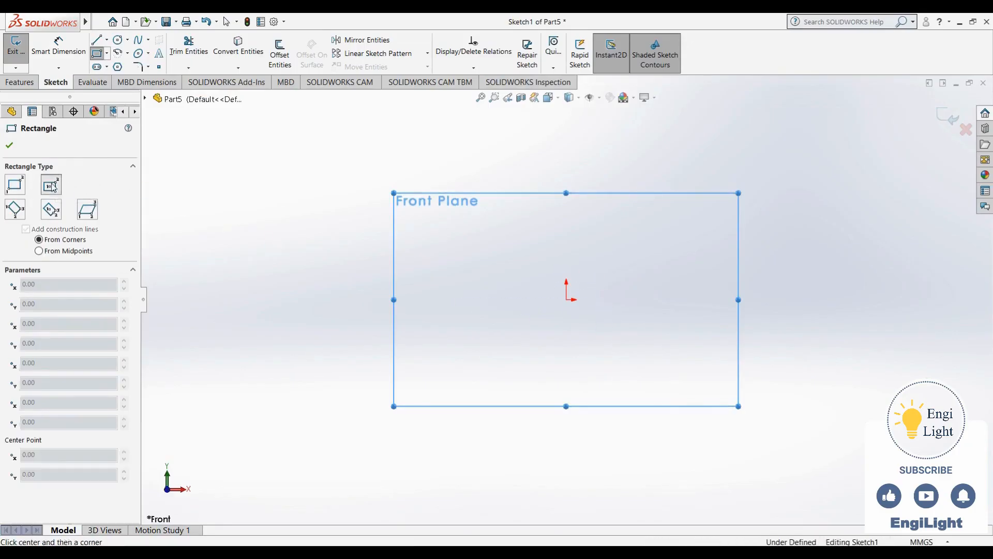
left_click(566, 299)
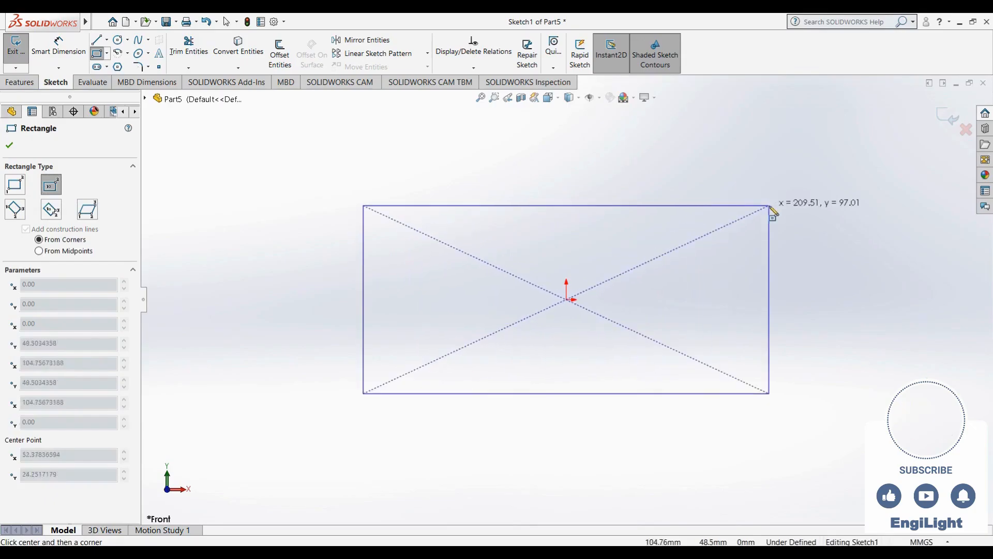
left_click(775, 188)
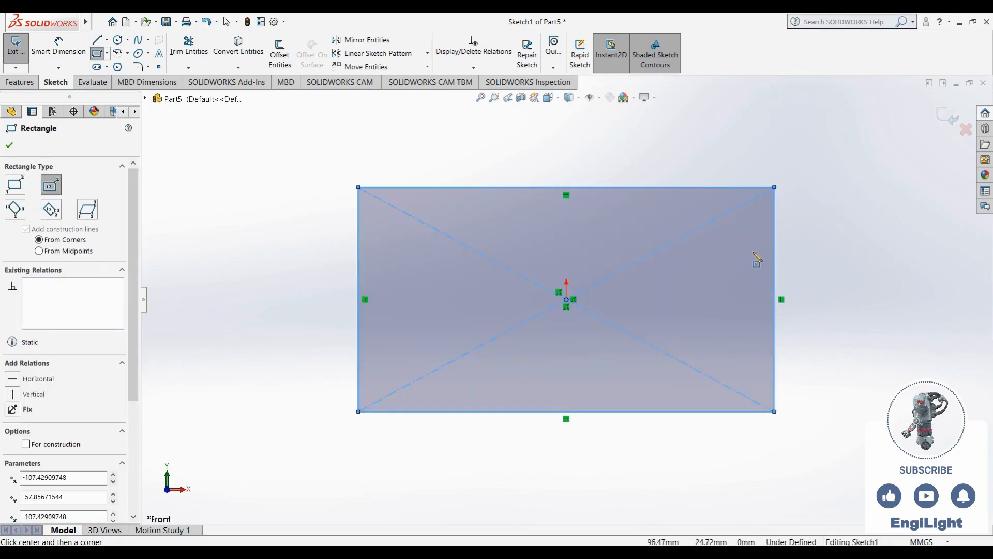
key("Escape")
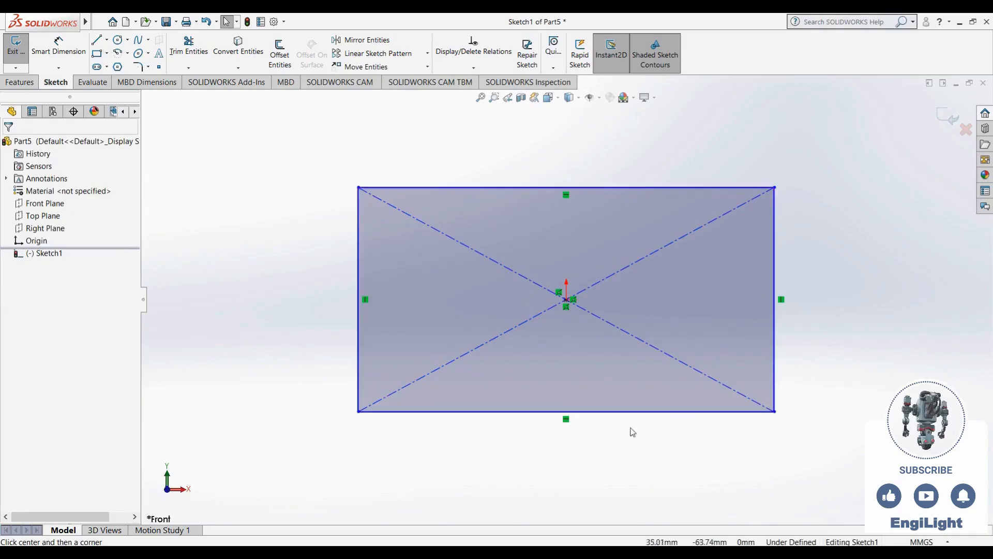
Make two adjacent sides of the rectangle equal and resize the resulting square to about 139 mm per side.
left_click(361, 275)
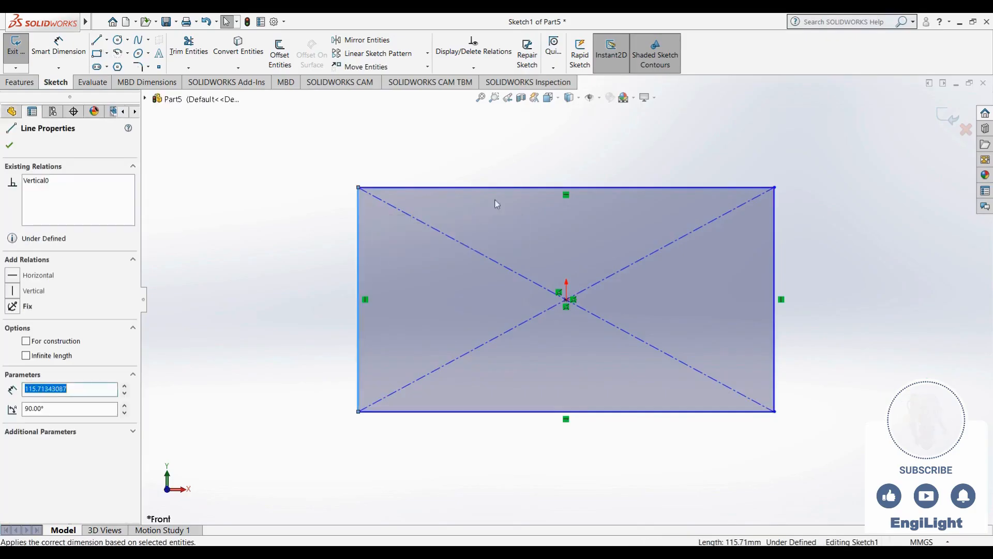
left_click(503, 189, "ctrl")
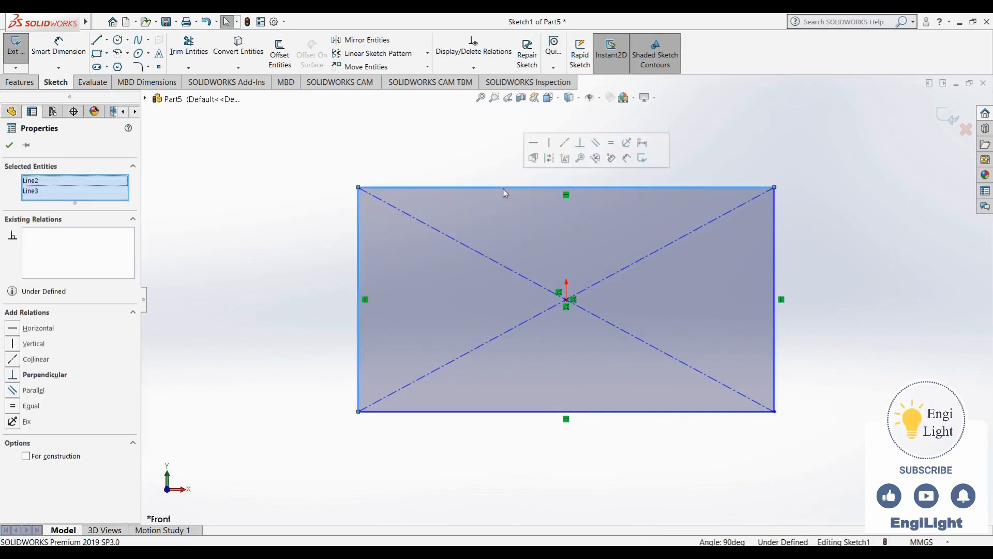
left_click(611, 142)
left_click(735, 214)
left_click_drag(679, 190, 702, 167)
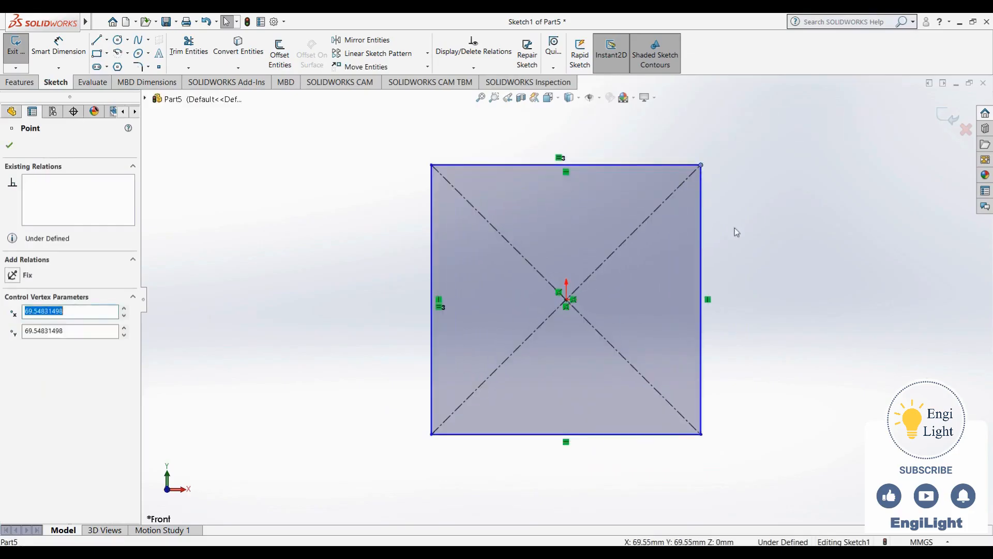
left_click(730, 231)
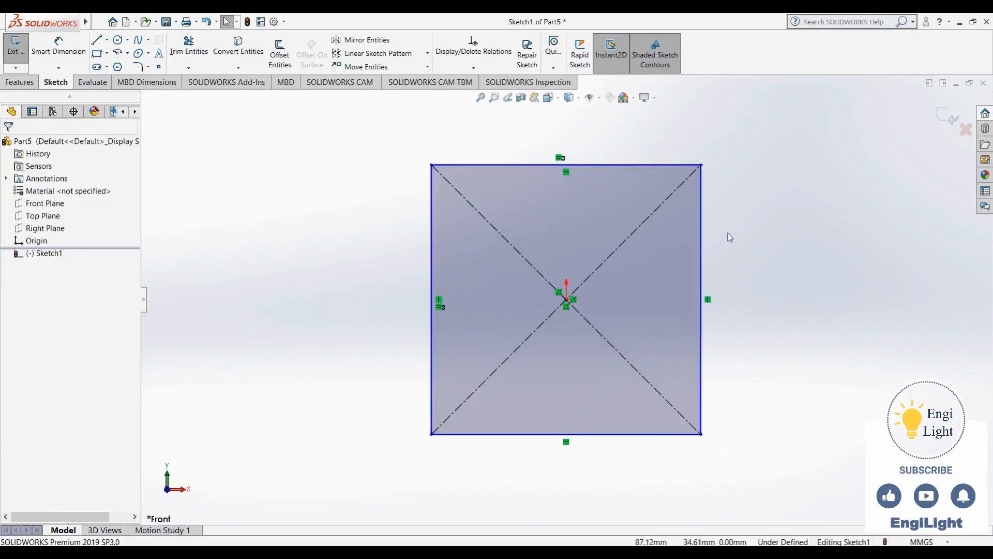
Sketch a 3-point center rectangle from the origin around the square, rotated about 45° with a side of about 245 mm.
left_click(97, 55)
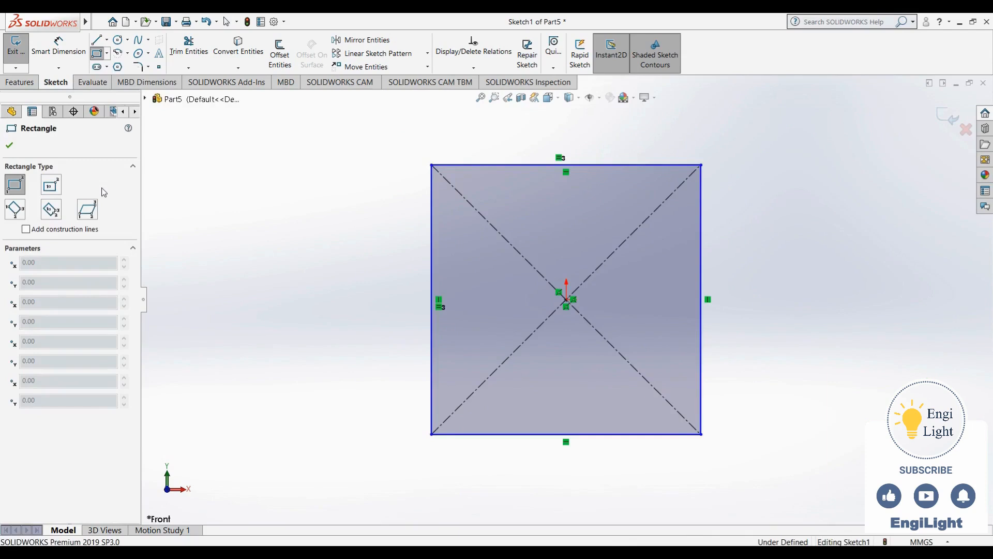
left_click(52, 213)
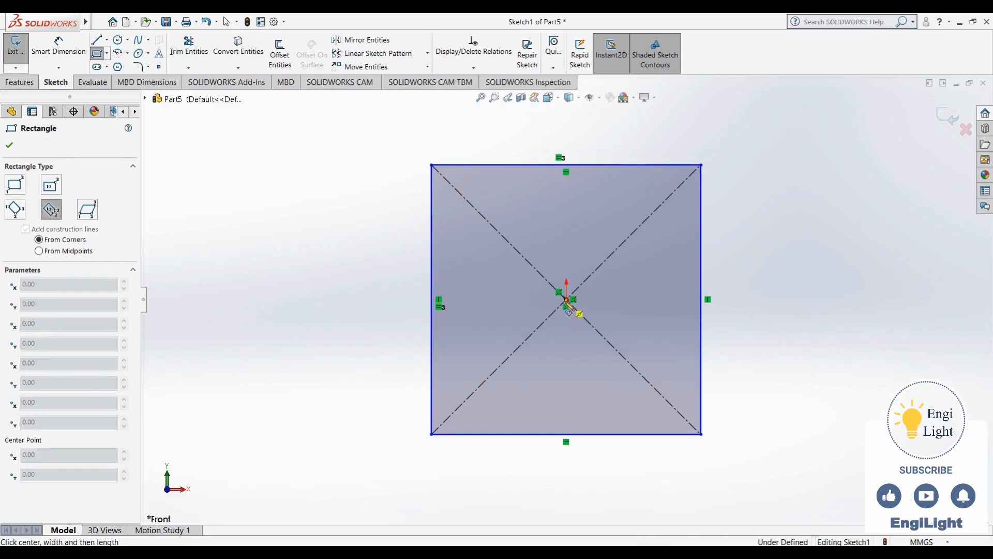
left_click(566, 300)
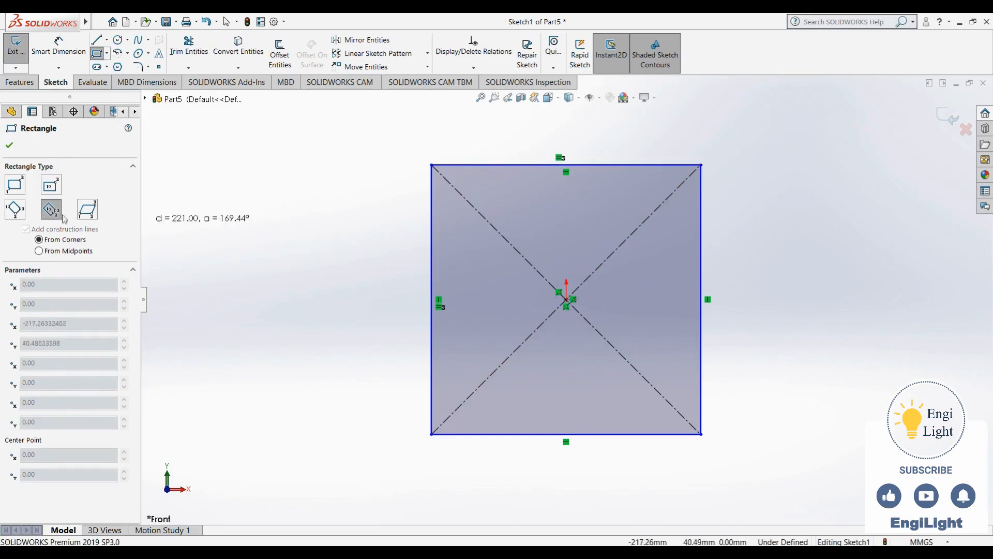
left_click(736, 134)
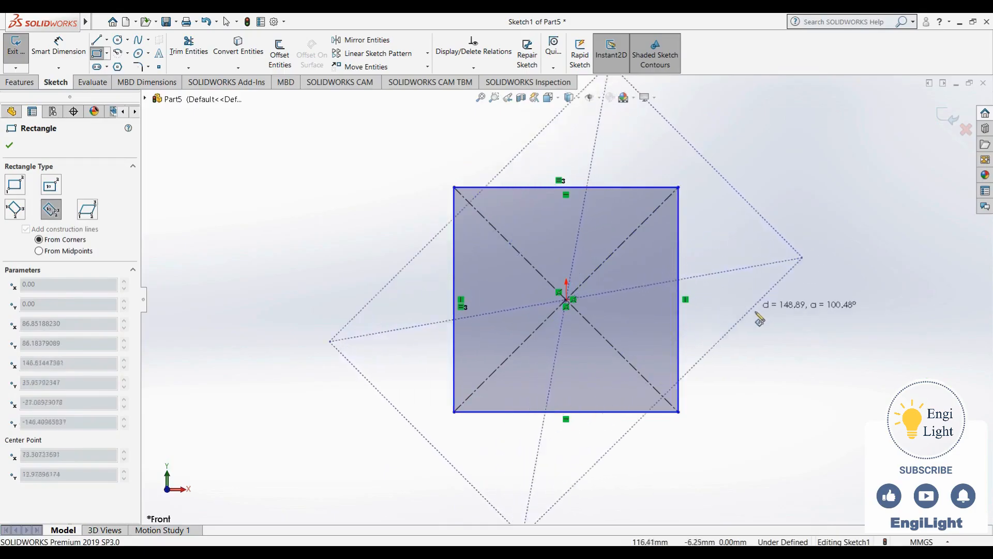
left_click(790, 362)
key("Escape")
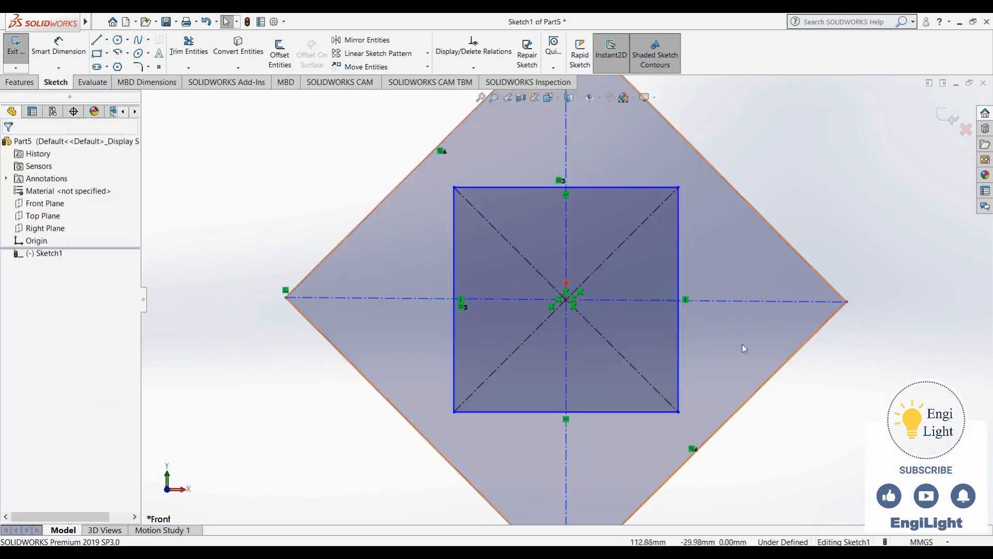
Apply an equal relation to two adjacent sides of the rotated outer rectangle.
key("f")
left_click(699, 329)
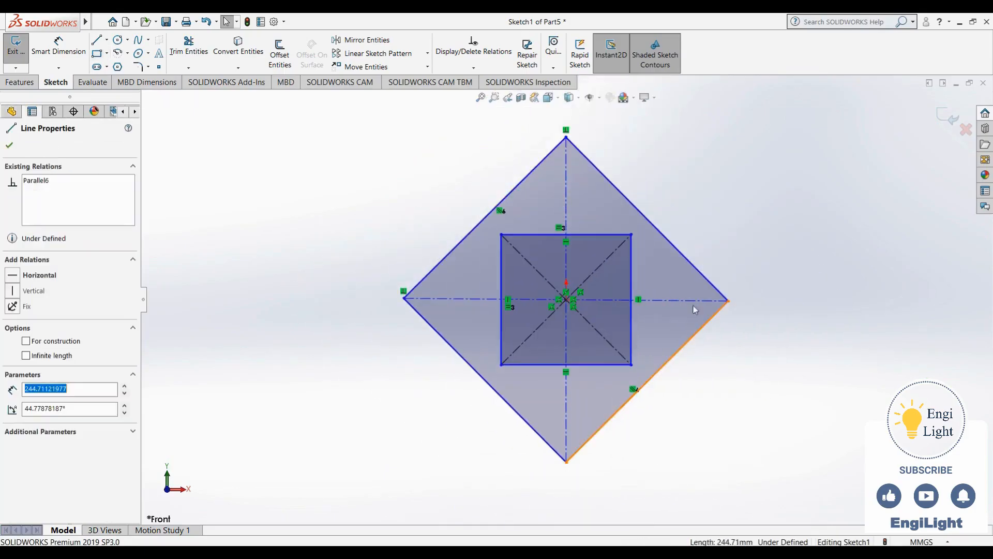
left_click(701, 276, "ctrl")
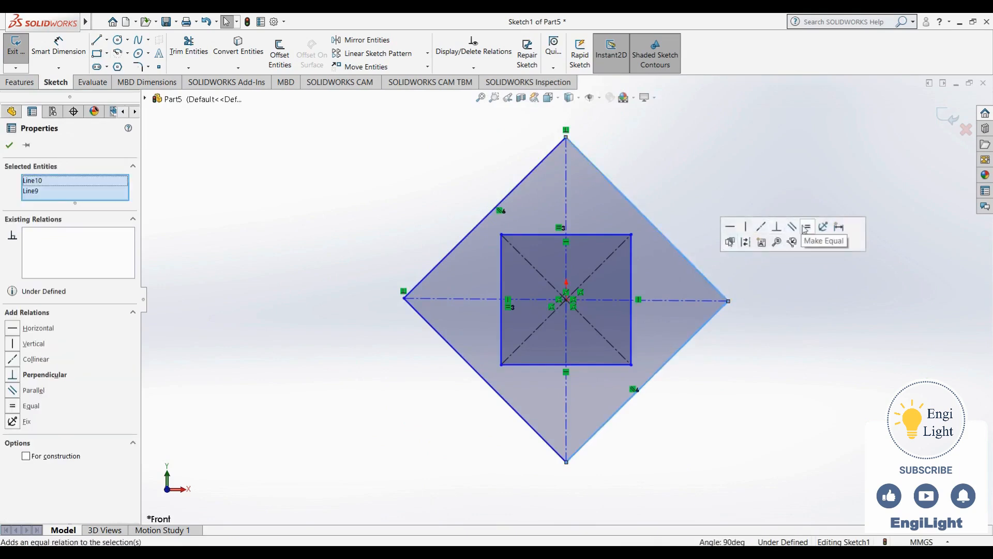
left_click(791, 239)
left_click(782, 307)
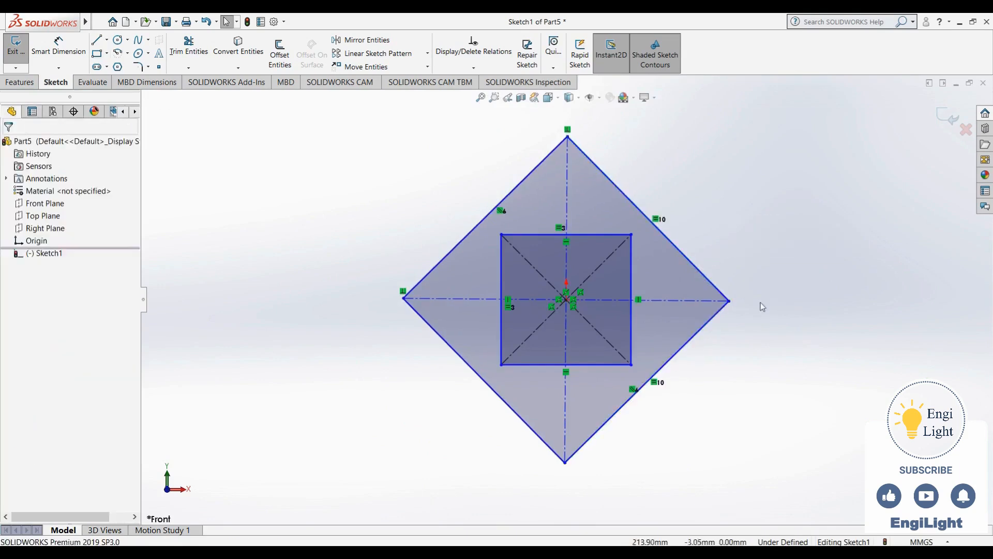
Make one diagonal of the rotated square horizontal and stretch its corner to about 181 mm from the origin.
mouse_move(730, 301)
left_mouse_down()
mouse_move(683, 304)
mouse_move(685, 363)
mouse_move(672, 368)
mouse_move(680, 381)
mouse_move(678, 239)
mouse_move(721, 275)
mouse_move(721, 301)
left_mouse_up()
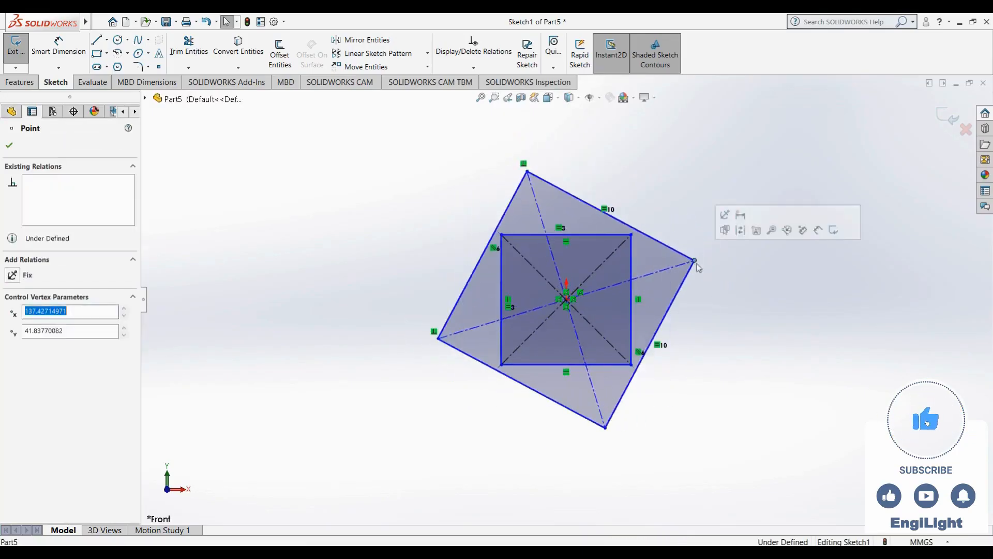
key("Escape")
left_click(654, 273)
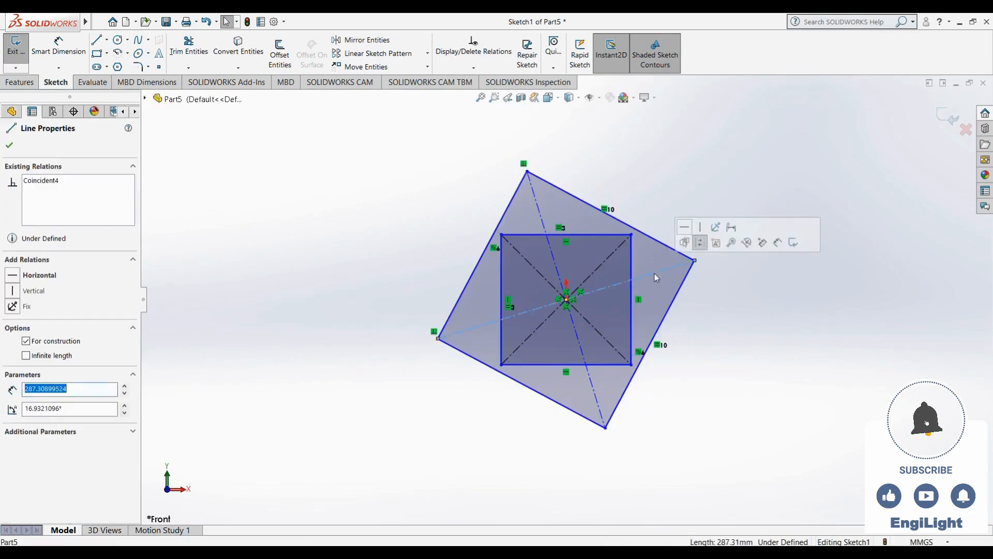
left_click(684, 227)
left_click(686, 365)
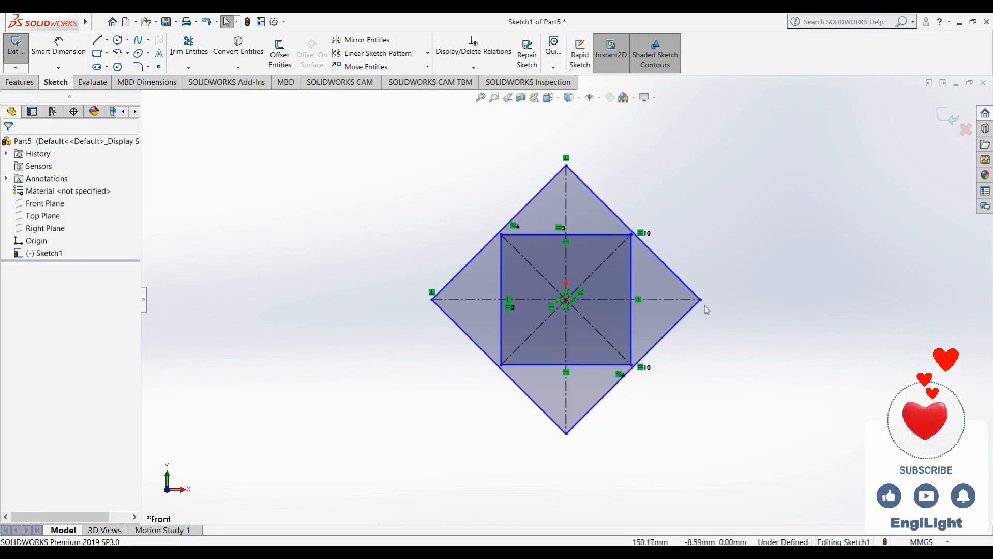
left_click_drag(701, 299, 737, 302)
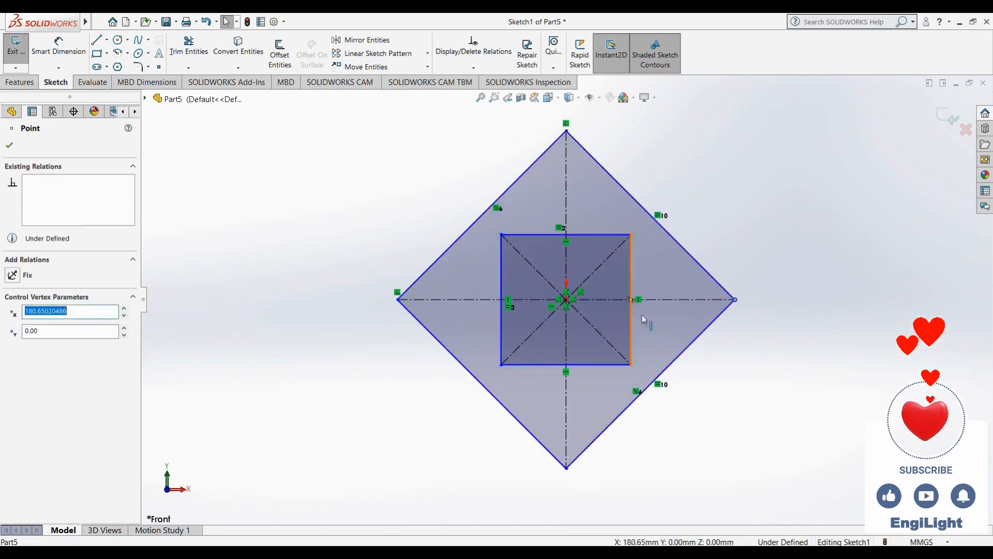
left_click(708, 366)
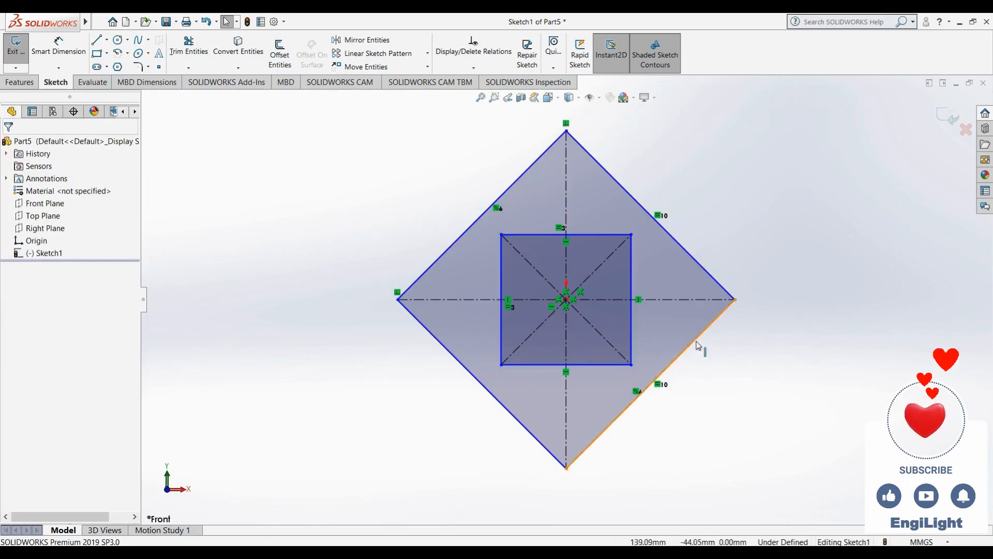
Make a side of the rotated square equal to a side of the upright square, and slightly enlarge both squares from a corner.
left_click(698, 343)
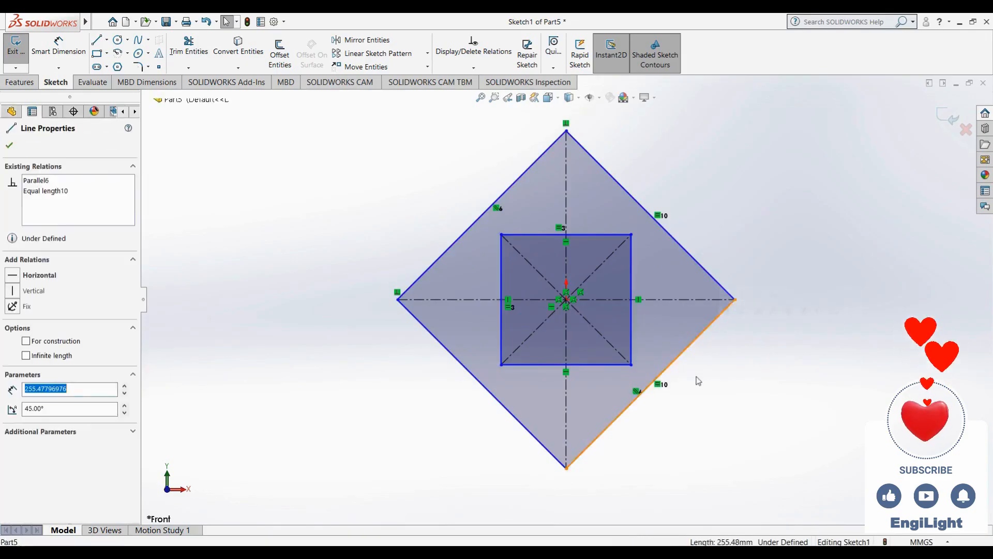
left_click(633, 327, "ctrl")
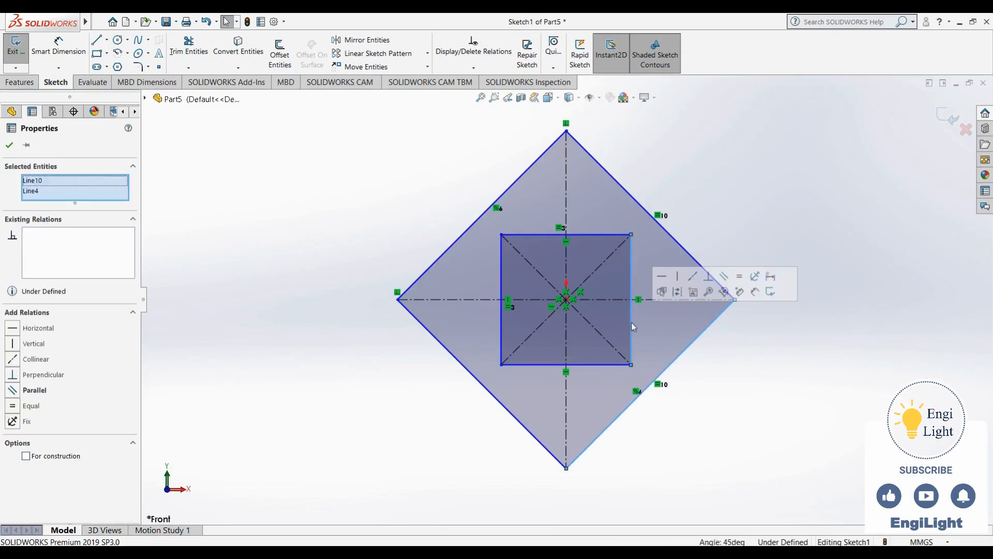
left_click(725, 275)
left_click(671, 314)
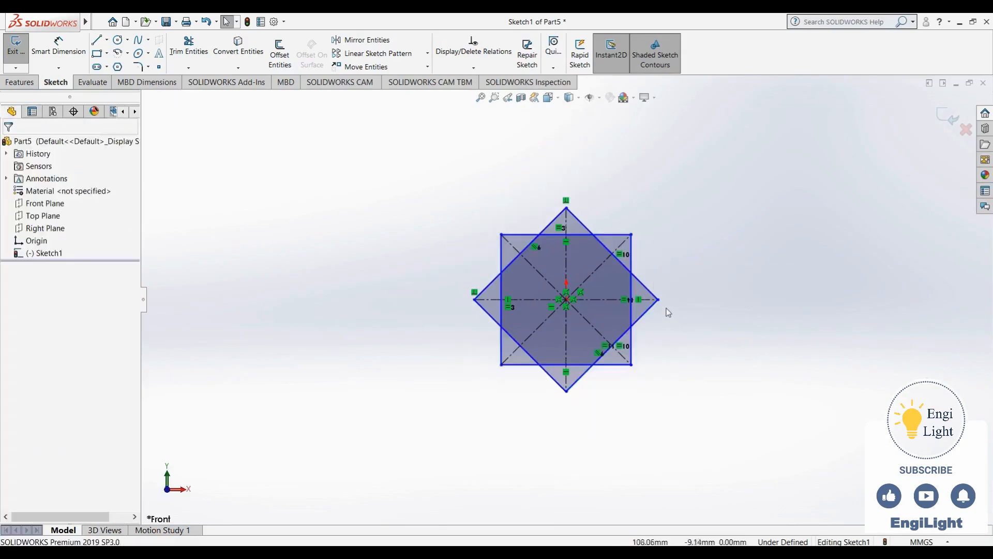
mouse_move(658, 299)
left_mouse_down()
mouse_move(805, 238)
mouse_move(735, 269)
mouse_move(662, 282)
mouse_move(702, 275)
mouse_move(665, 292)
left_mouse_up()
left_click(708, 303)
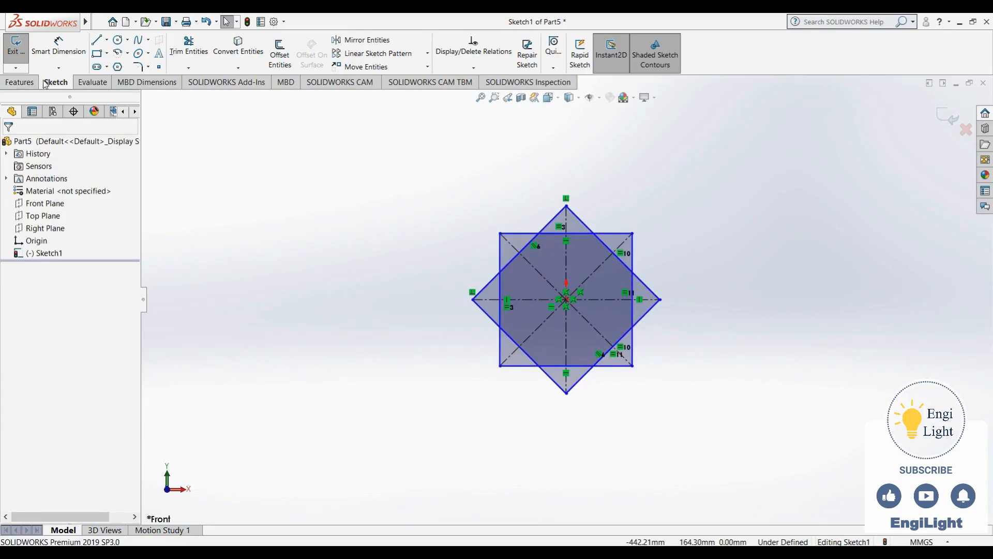
Power-trim the inner overlapping segments and construction diagonals of both squares, leaving an eight-pointed star outline.
left_click(180, 46)
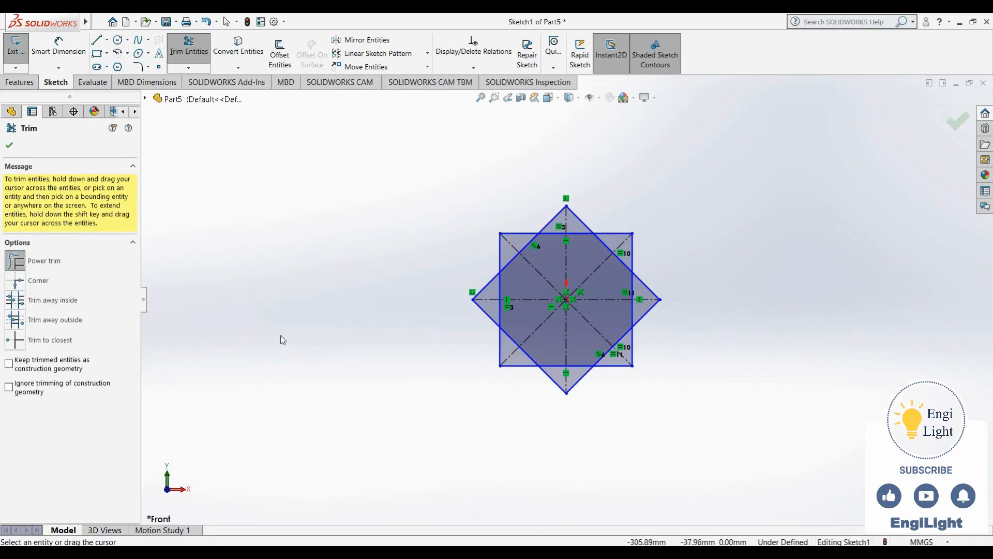
mouse_move(297, 341)
left_mouse_down()
mouse_move(268, 308)
mouse_move(253, 265)
mouse_move(301, 238)
mouse_move(372, 224)
mouse_move(344, 181)
mouse_move(277, 195)
mouse_move(229, 269)
mouse_move(198, 290)
mouse_move(201, 304)
left_mouse_up()
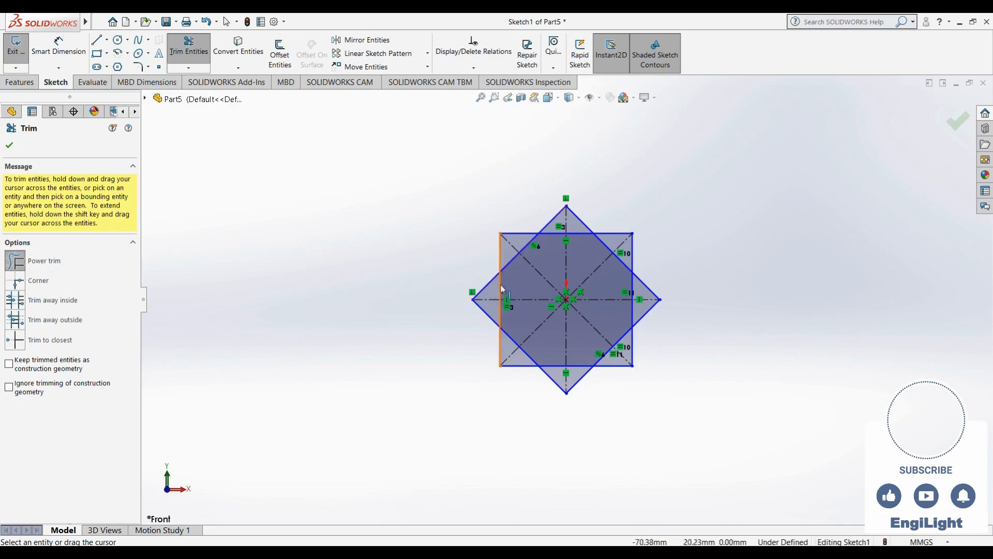
mouse_move(502, 303)
left_mouse_down()
mouse_move(528, 284)
mouse_move(500, 290)
left_mouse_up()
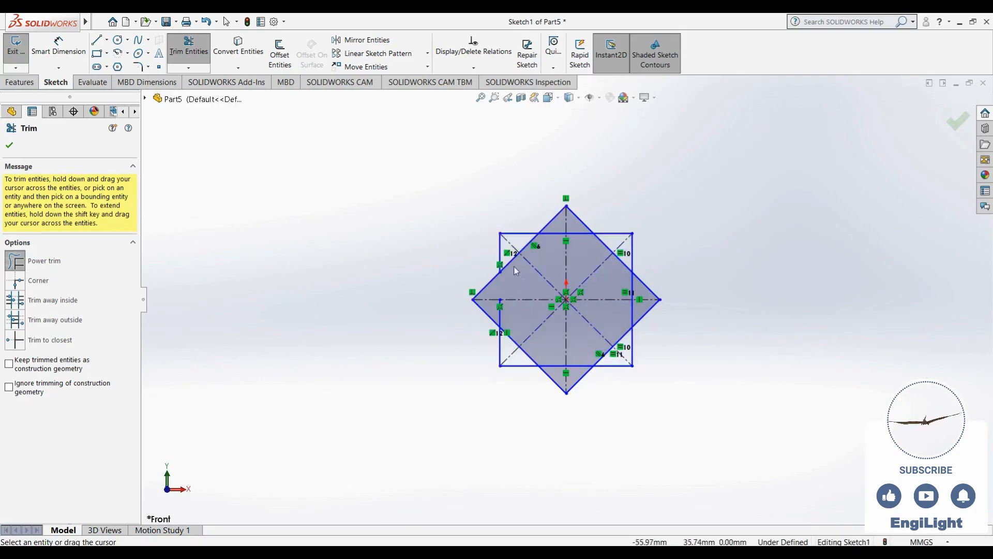
mouse_move(516, 270)
left_mouse_down()
mouse_move(525, 248)
mouse_move(538, 276)
left_mouse_up()
mouse_move(551, 241)
left_mouse_down()
mouse_move(569, 228)
mouse_move(565, 249)
mouse_move(605, 261)
mouse_move(616, 243)
mouse_move(617, 290)
mouse_move(634, 313)
mouse_move(635, 292)
mouse_move(561, 339)
mouse_move(536, 285)
mouse_move(502, 313)
mouse_move(516, 350)
mouse_move(552, 352)
mouse_move(562, 368)
mouse_move(590, 355)
mouse_move(614, 360)
mouse_move(626, 326)
left_mouse_up()
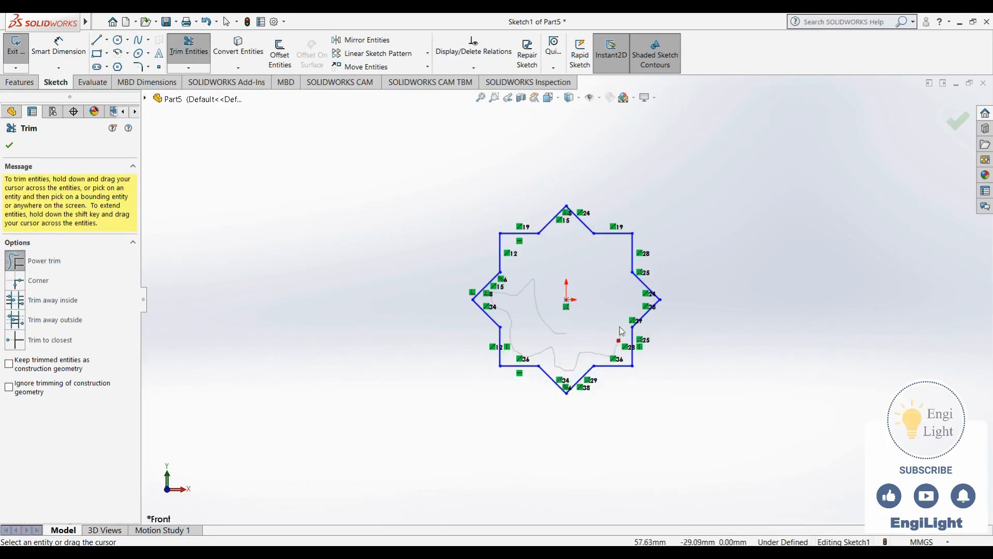
Hide the sketch relation symbols and finish the trim operation.
left_click(600, 99)
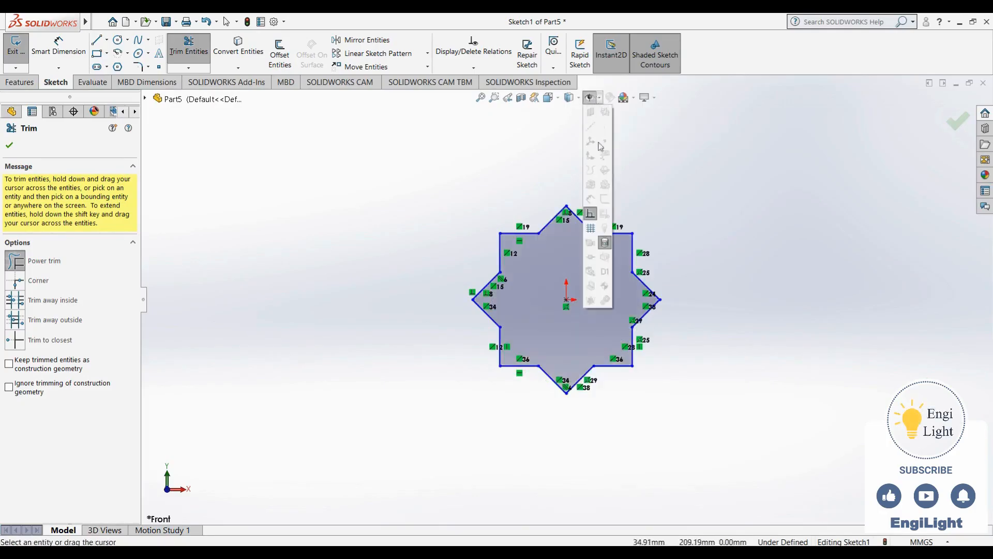
left_click(594, 213)
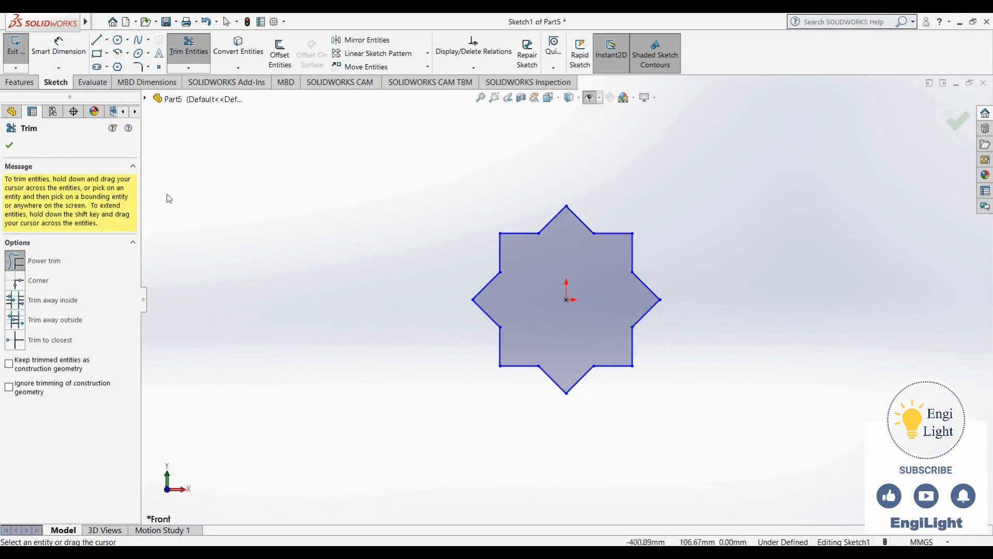
left_click(9, 146)
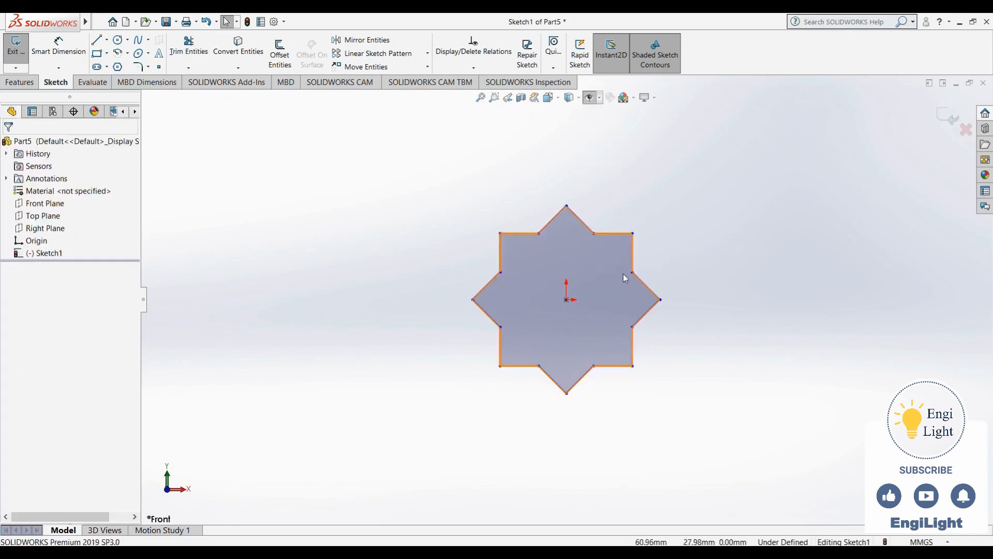